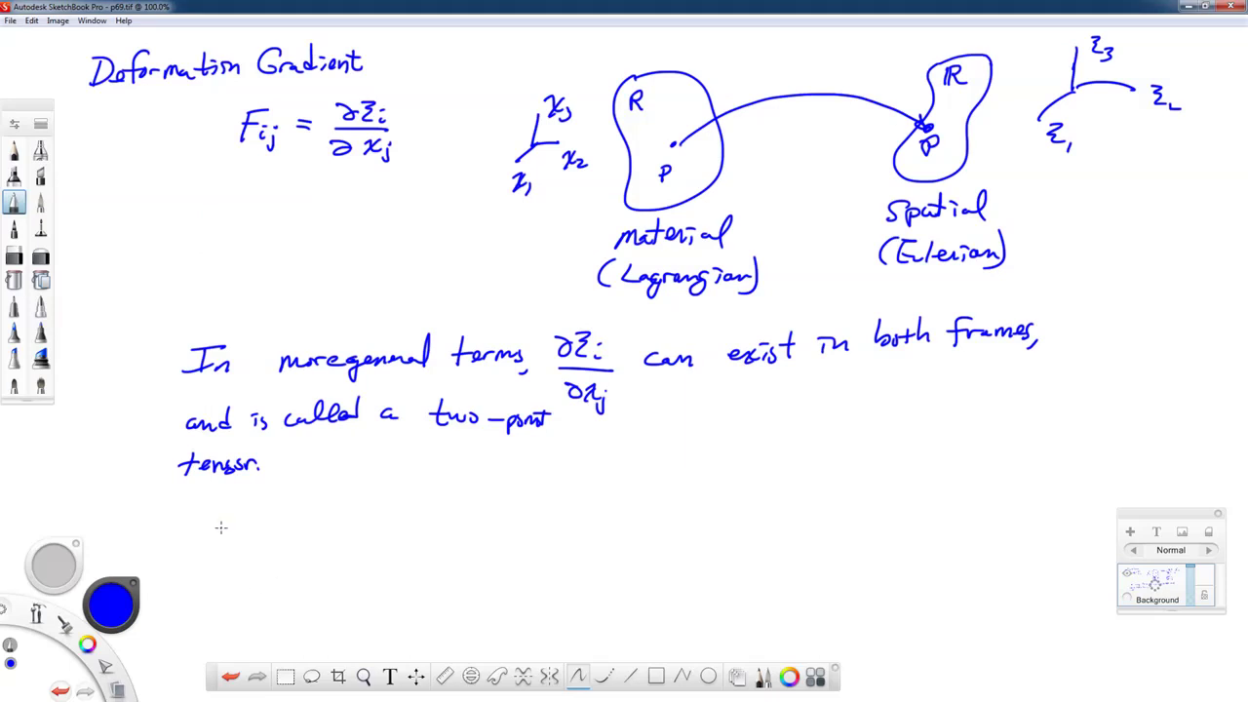
Step: Handwrite 'If we work in large deformation (finite deformation) continuum mechanics, then we will need to be more careful in our discussions' below the tensor note
left_click_drag(201, 499, 199, 524)
mouse_move(183, 504)
left_mouse_down()
mouse_move(215, 501)
mouse_move(208, 524)
left_mouse_up()
left_click_drag(232, 495, 217, 532)
mouse_move(213, 513)
left_mouse_down()
mouse_move(274, 526)
mouse_move(345, 497)
mouse_move(350, 510)
mouse_move(455, 503)
mouse_move(446, 530)
mouse_move(466, 510)
mouse_move(513, 513)
mouse_move(531, 491)
mouse_move(593, 506)
mouse_move(605, 484)
mouse_move(659, 499)
mouse_move(723, 475)
mouse_move(765, 497)
mouse_move(752, 497)
mouse_move(770, 479)
mouse_move(804, 496)
mouse_move(824, 476)
mouse_move(824, 492)
mouse_move(1011, 499)
left_mouse_up()
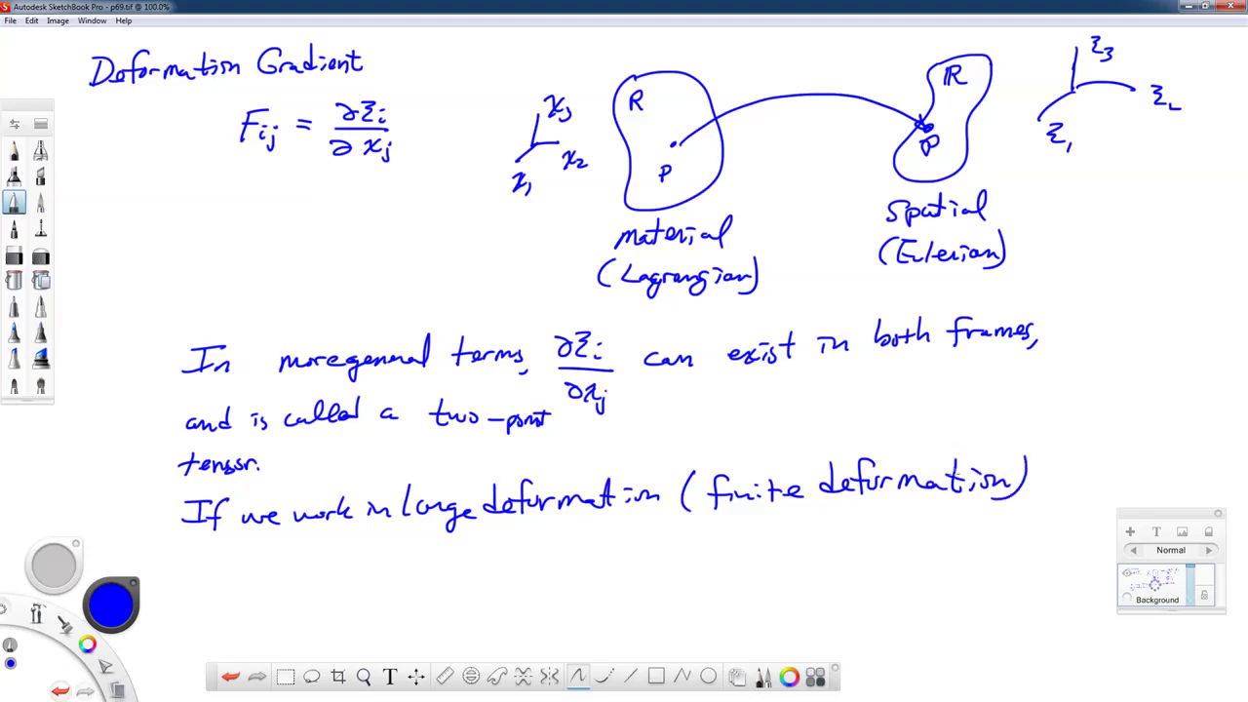
mouse_move(195, 552)
left_mouse_down()
mouse_move(191, 568)
mouse_move(223, 564)
left_mouse_up()
mouse_move(228, 546)
left_mouse_down()
mouse_move(230, 564)
mouse_move(442, 544)
mouse_move(455, 566)
left_mouse_up()
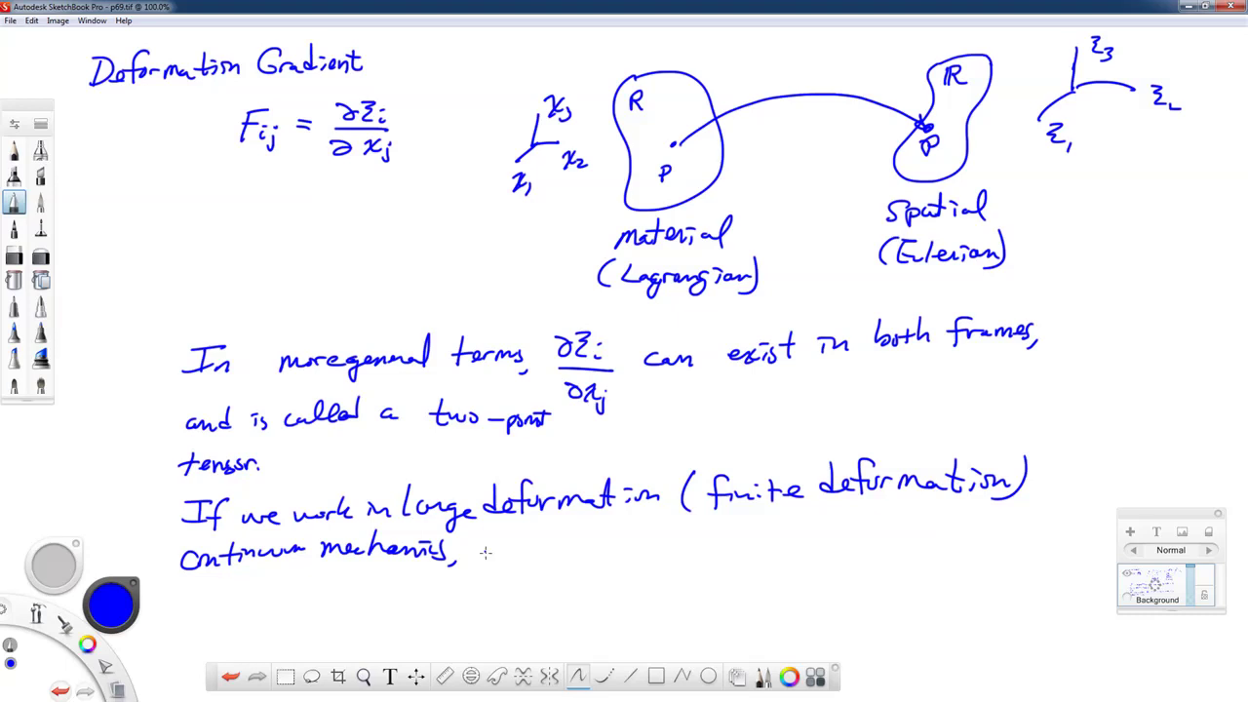
mouse_move(476, 558)
left_mouse_down()
mouse_move(505, 546)
mouse_move(620, 554)
mouse_move(665, 535)
mouse_move(688, 551)
mouse_move(764, 527)
mouse_move(858, 542)
mouse_move(936, 534)
left_mouse_up()
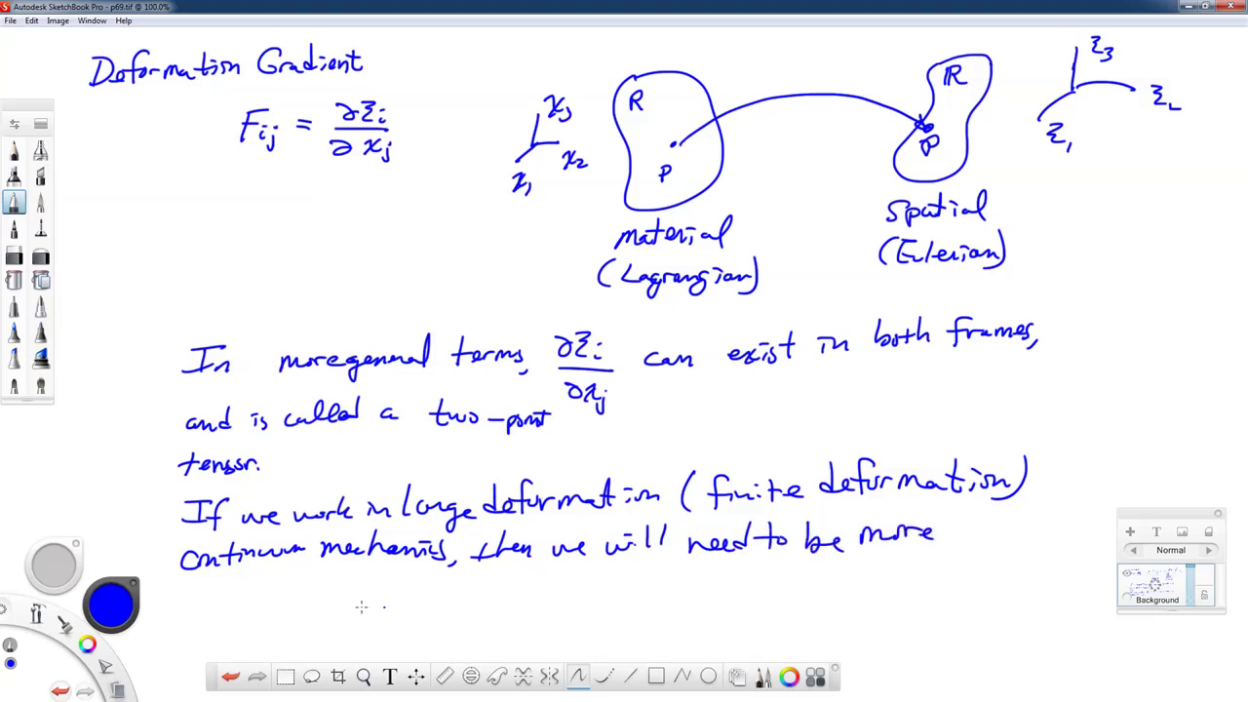
mouse_move(189, 595)
left_mouse_down()
mouse_move(250, 598)
mouse_move(256, 578)
mouse_move(258, 592)
mouse_move(308, 597)
mouse_move(447, 584)
mouse_move(538, 597)
left_mouse_up()
Step: Add the closing period after 'discussions'
left_click(538, 599)
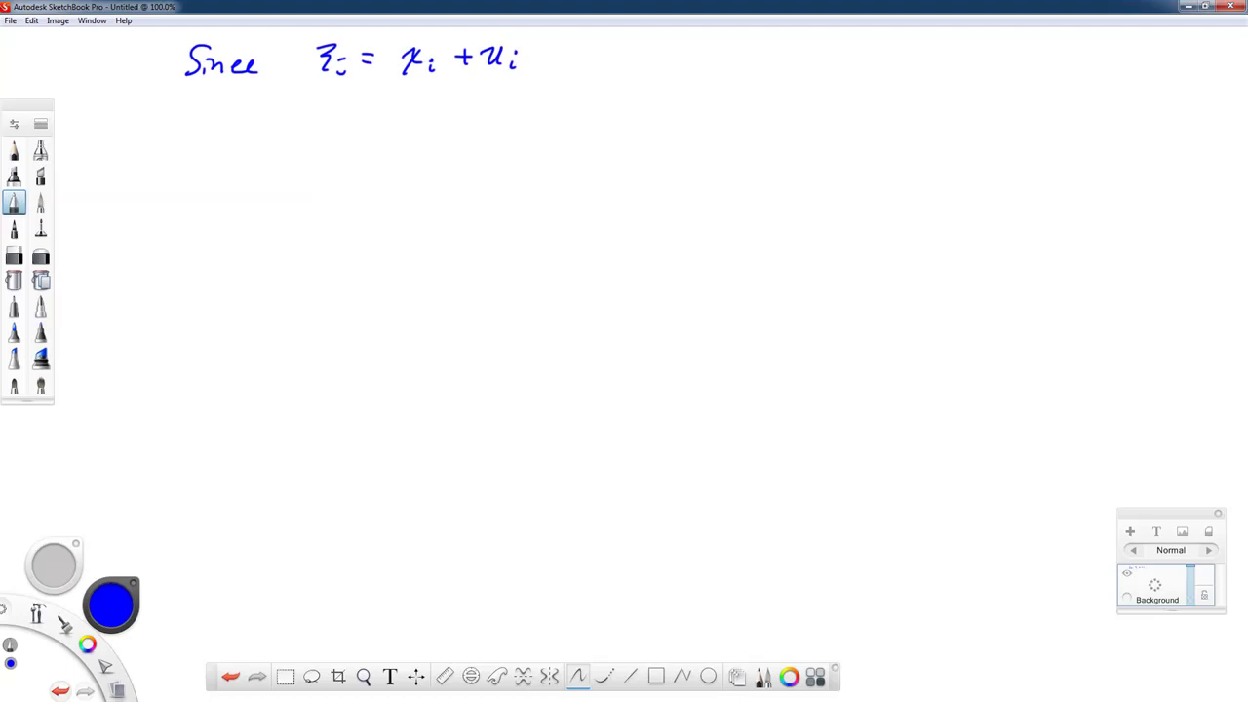
Step: Write 'Fij =' to the right of 'Since ξi = xi + ui'
left_click_drag(612, 46, 607, 75)
mouse_move(605, 46)
left_mouse_down()
mouse_move(634, 43)
mouse_move(624, 59)
left_mouse_up()
mouse_move(627, 66)
left_mouse_down()
mouse_move(636, 78)
mouse_move(693, 55)
left_mouse_up()
left_click(642, 58)
mouse_move(677, 64)
left_mouse_down()
mouse_move(727, 42)
mouse_move(776, 60)
left_mouse_up()
Step: Continue the equation with '∂ξi/∂xj = δij + ui,'
left_click_drag(720, 70, 787, 70)
mouse_move(762, 84)
left_mouse_down()
mouse_move(741, 85)
mouse_move(786, 115)
left_mouse_up()
left_click(790, 88)
left_click_drag(818, 61, 831, 60)
mouse_move(818, 69)
left_mouse_down()
mouse_move(883, 63)
mouse_move(872, 50)
mouse_move(876, 64)
mouse_move(935, 50)
mouse_move(1001, 74)
left_mouse_up()
left_click(897, 58)
left_click(984, 51)
Step: Finish ui,j with its j, then write 'We can use' below the equations
left_click(1003, 48)
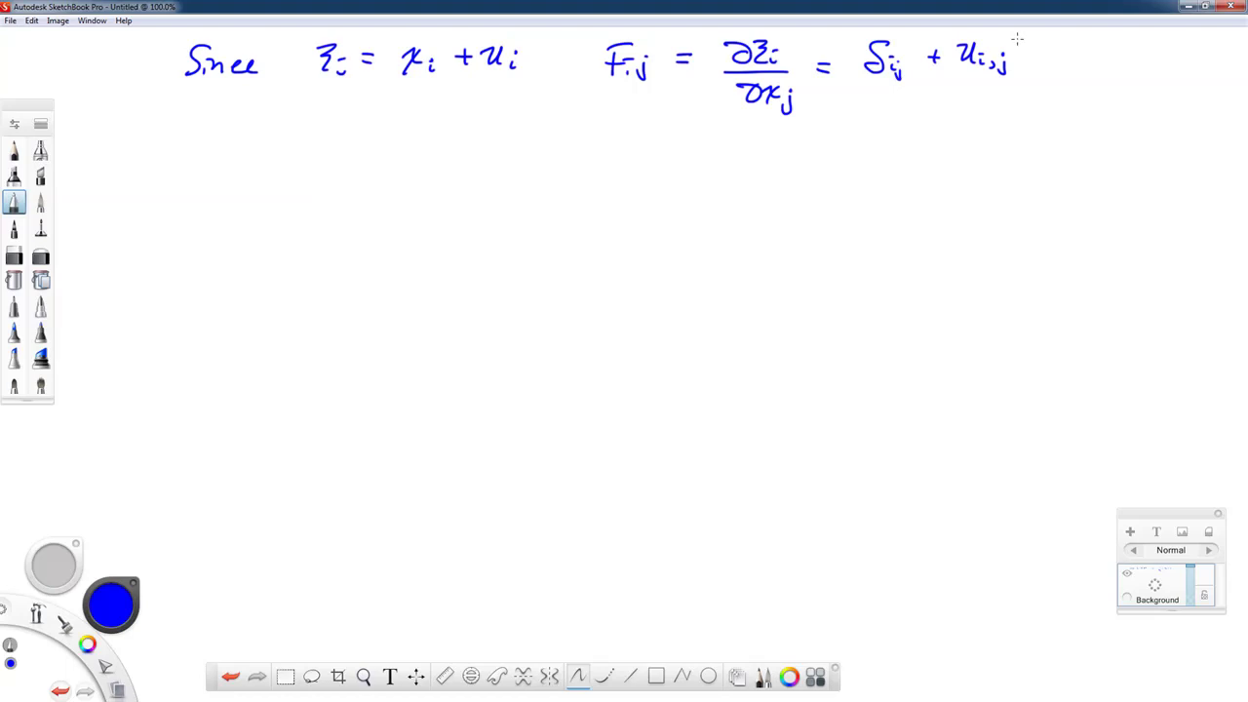
mouse_move(165, 163)
left_mouse_down()
mouse_move(174, 185)
mouse_move(199, 162)
left_mouse_up()
left_click_drag(191, 175, 218, 184)
mouse_move(242, 172)
left_mouse_down()
mouse_move(244, 184)
mouse_move(293, 182)
left_mouse_up()
mouse_move(302, 177)
left_mouse_down()
mouse_move(360, 179)
mouse_move(378, 152)
left_mouse_up()
left_click_drag(372, 163, 381, 180)
Step: Complete the line with the words 'Polar Decomposition'
mouse_move(386, 159)
left_mouse_down()
mouse_move(407, 177)
mouse_move(440, 178)
left_mouse_up()
left_click_drag(456, 168, 483, 173)
mouse_move(498, 166)
left_mouse_down()
mouse_move(535, 178)
mouse_move(552, 167)
left_mouse_up()
left_click_drag(560, 162, 554, 172)
mouse_move(567, 160)
left_mouse_down()
mouse_move(577, 166)
mouse_move(589, 144)
left_mouse_up()
left_click_drag(593, 153, 606, 162)
left_click_drag(611, 162, 623, 152)
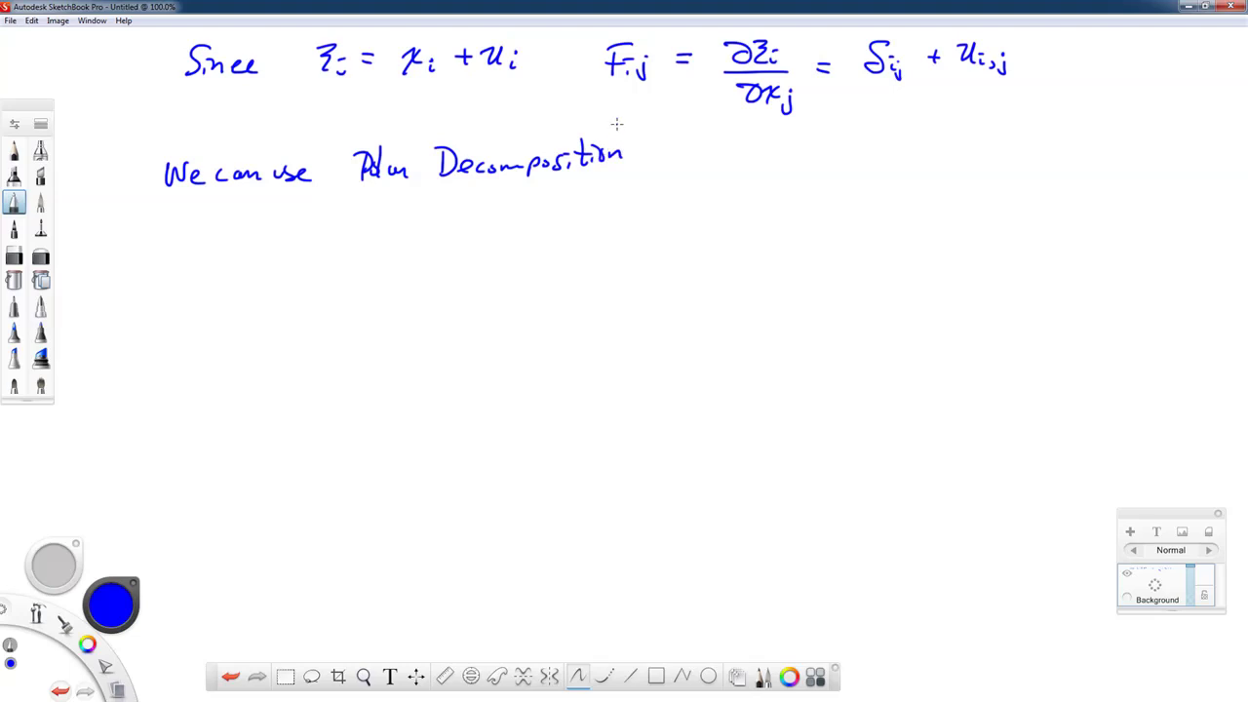